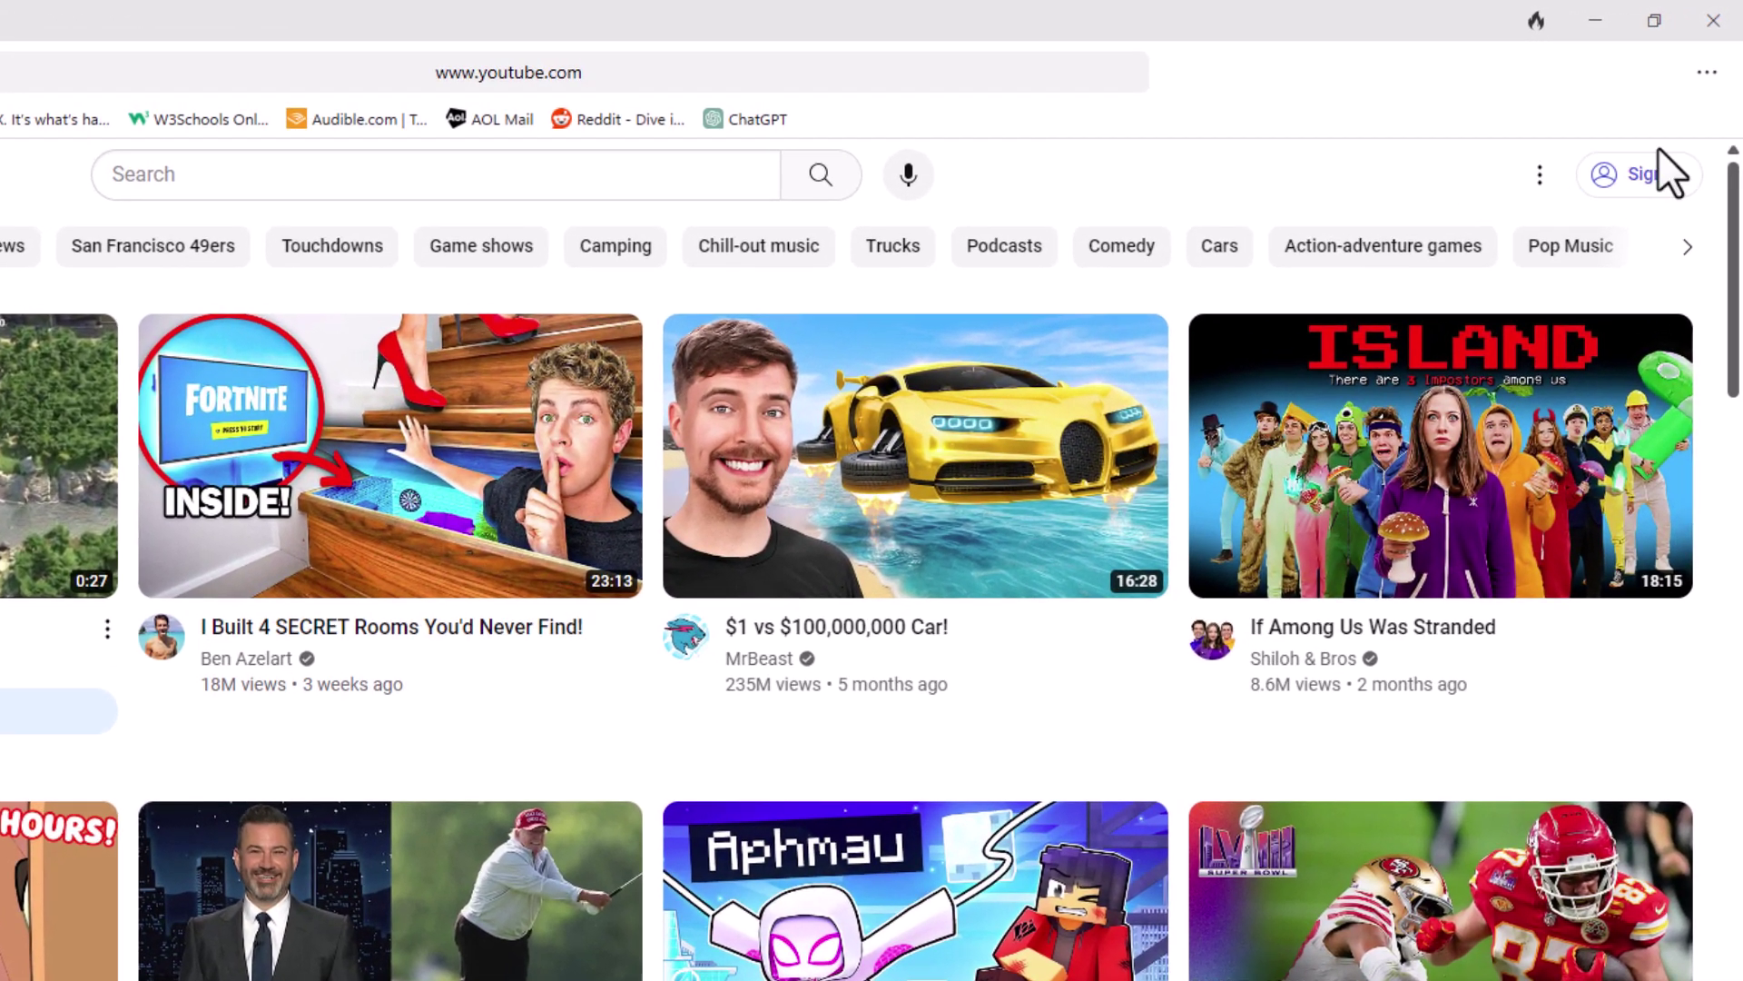
Step: Open DuckDuckGo's three-dot main menu over the YouTube page
{"action": "left_click", "coordinate": [1709, 76]}
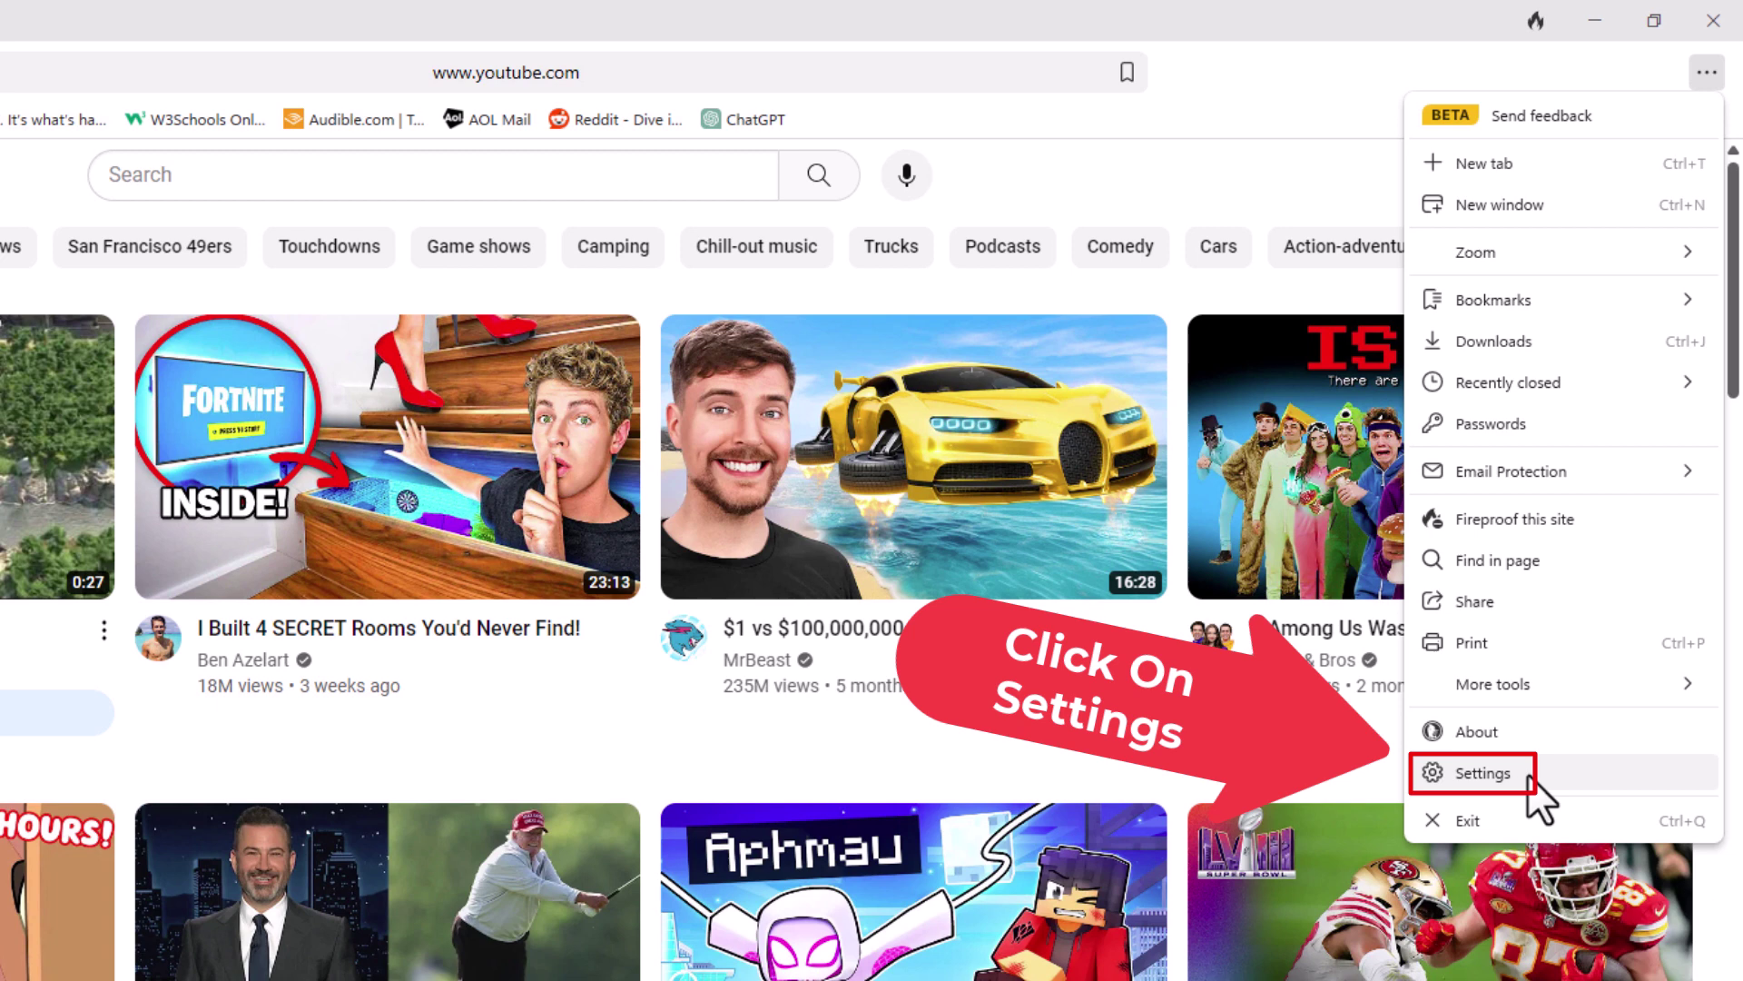
Step: Go to Settings and show the Downloads section with the current save location
{"action": "left_click", "coordinate": [1484, 773]}
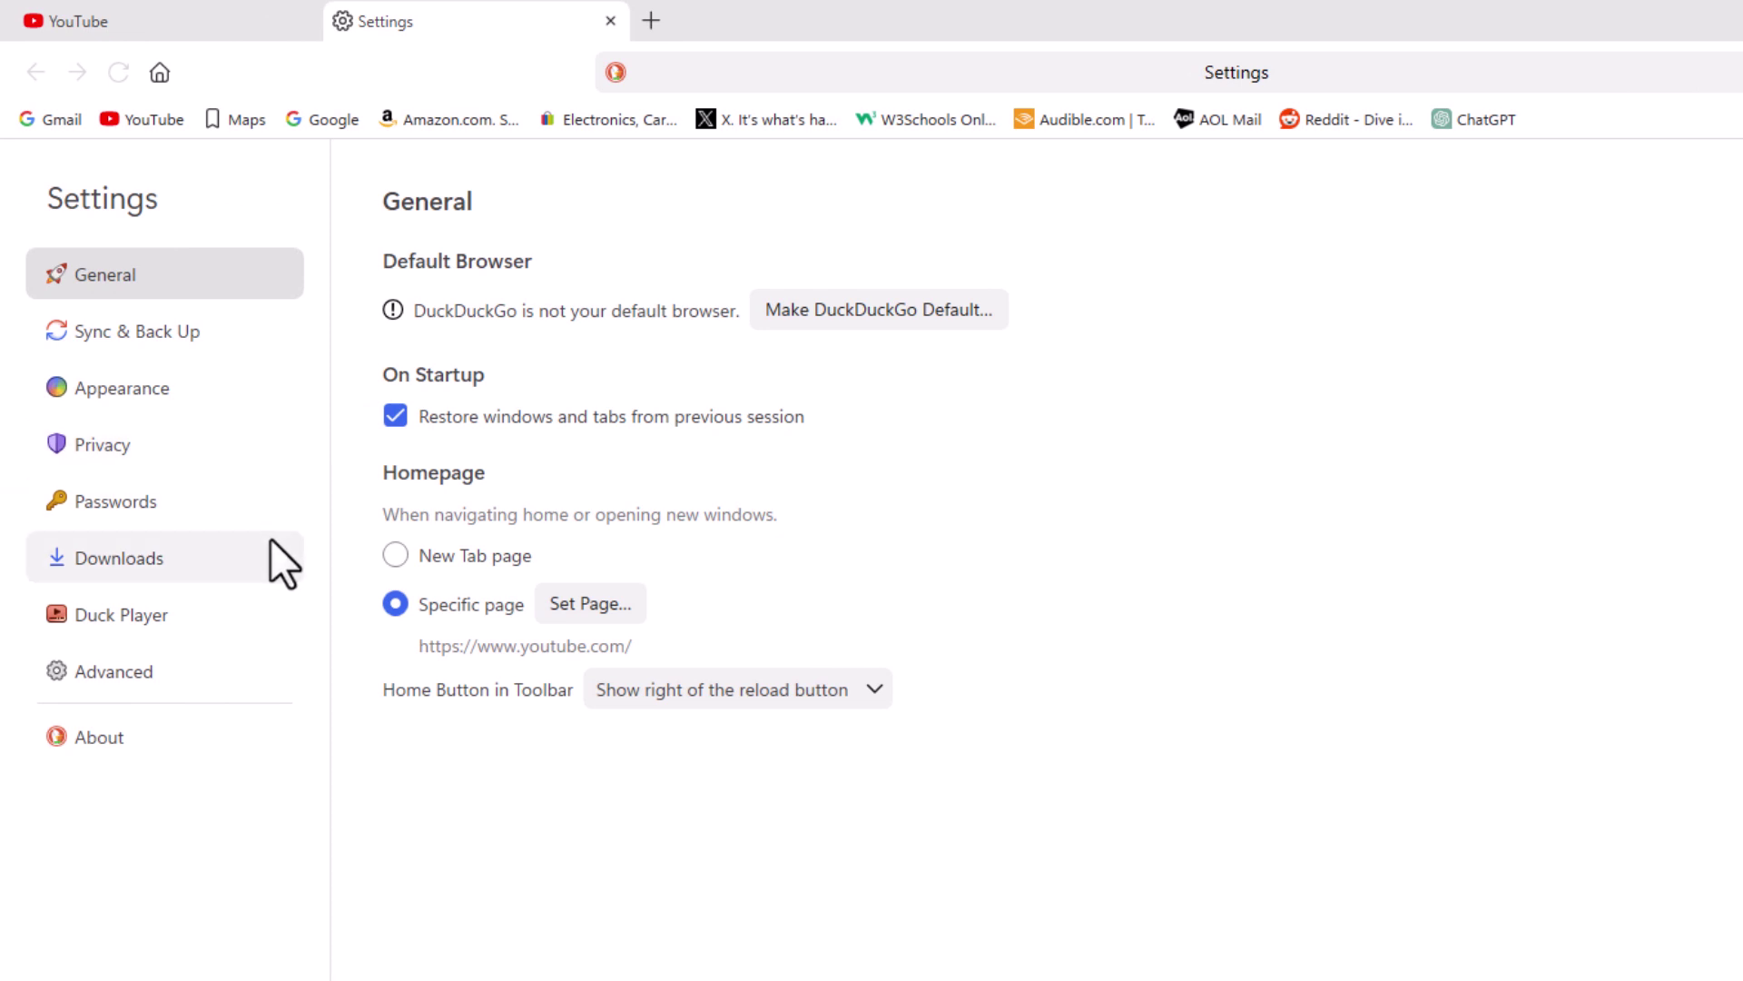
{"action": "left_click", "coordinate": [204, 558]}
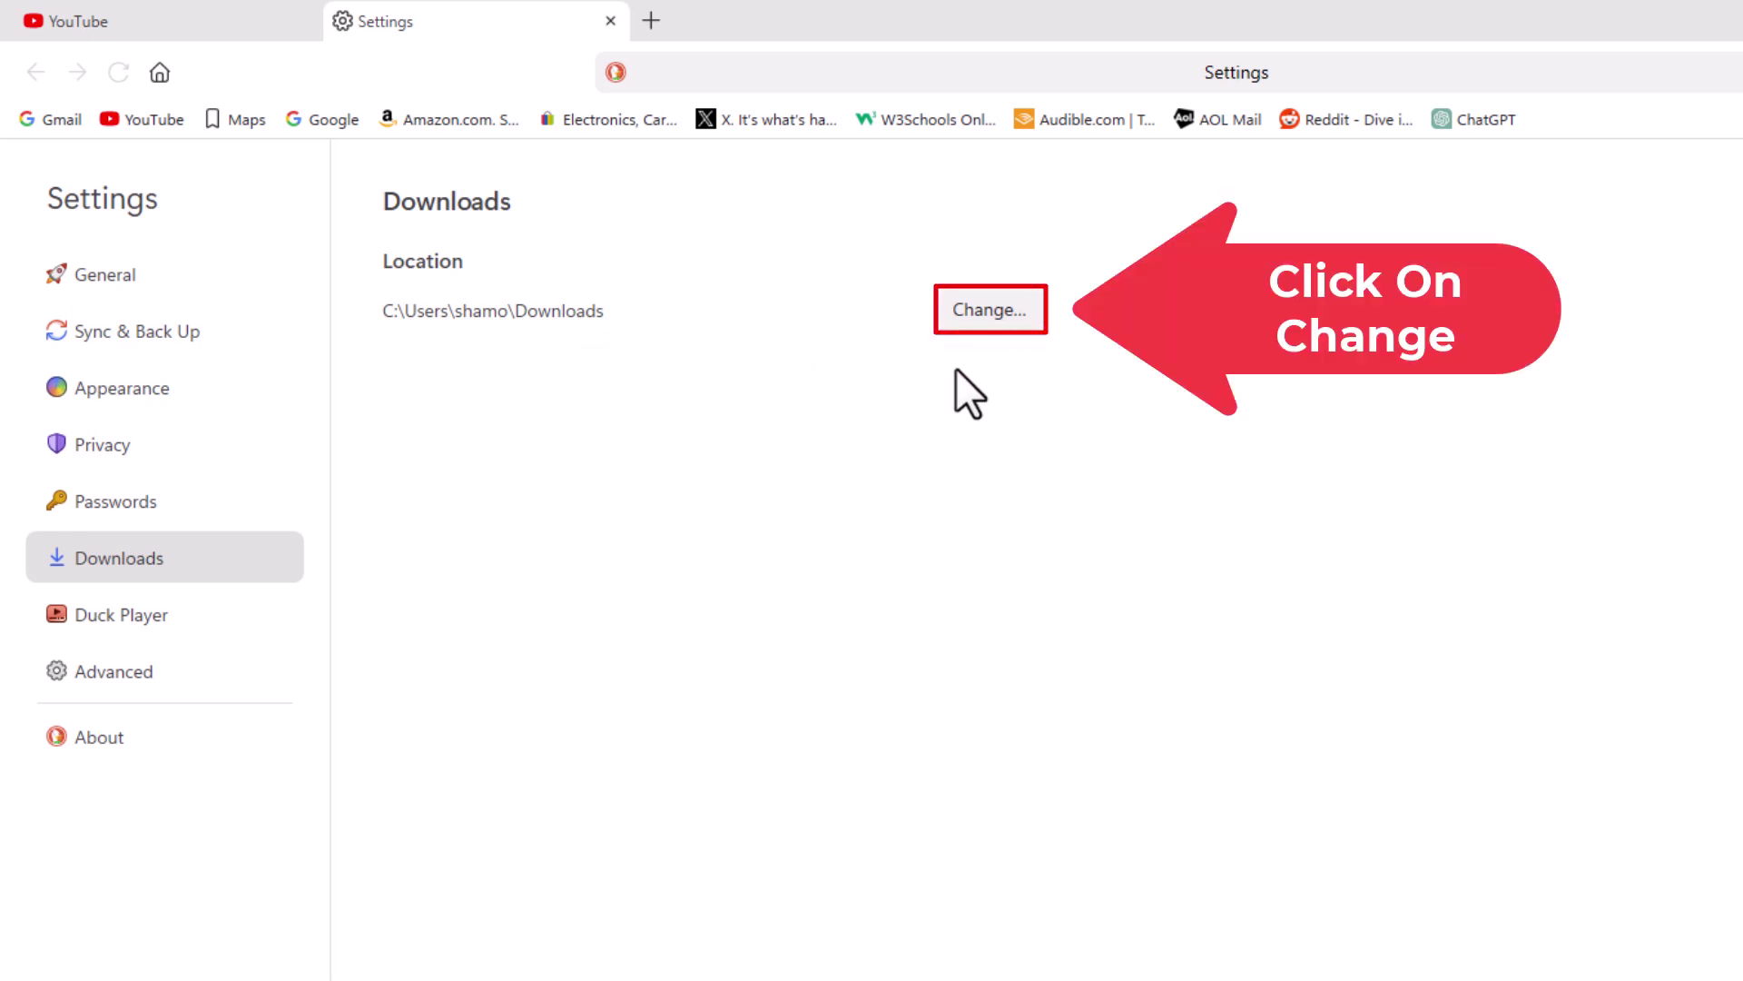
Step: Start changing the download folder and navigate the folder picker to Desktop
{"action": "left_click", "coordinate": [998, 334]}
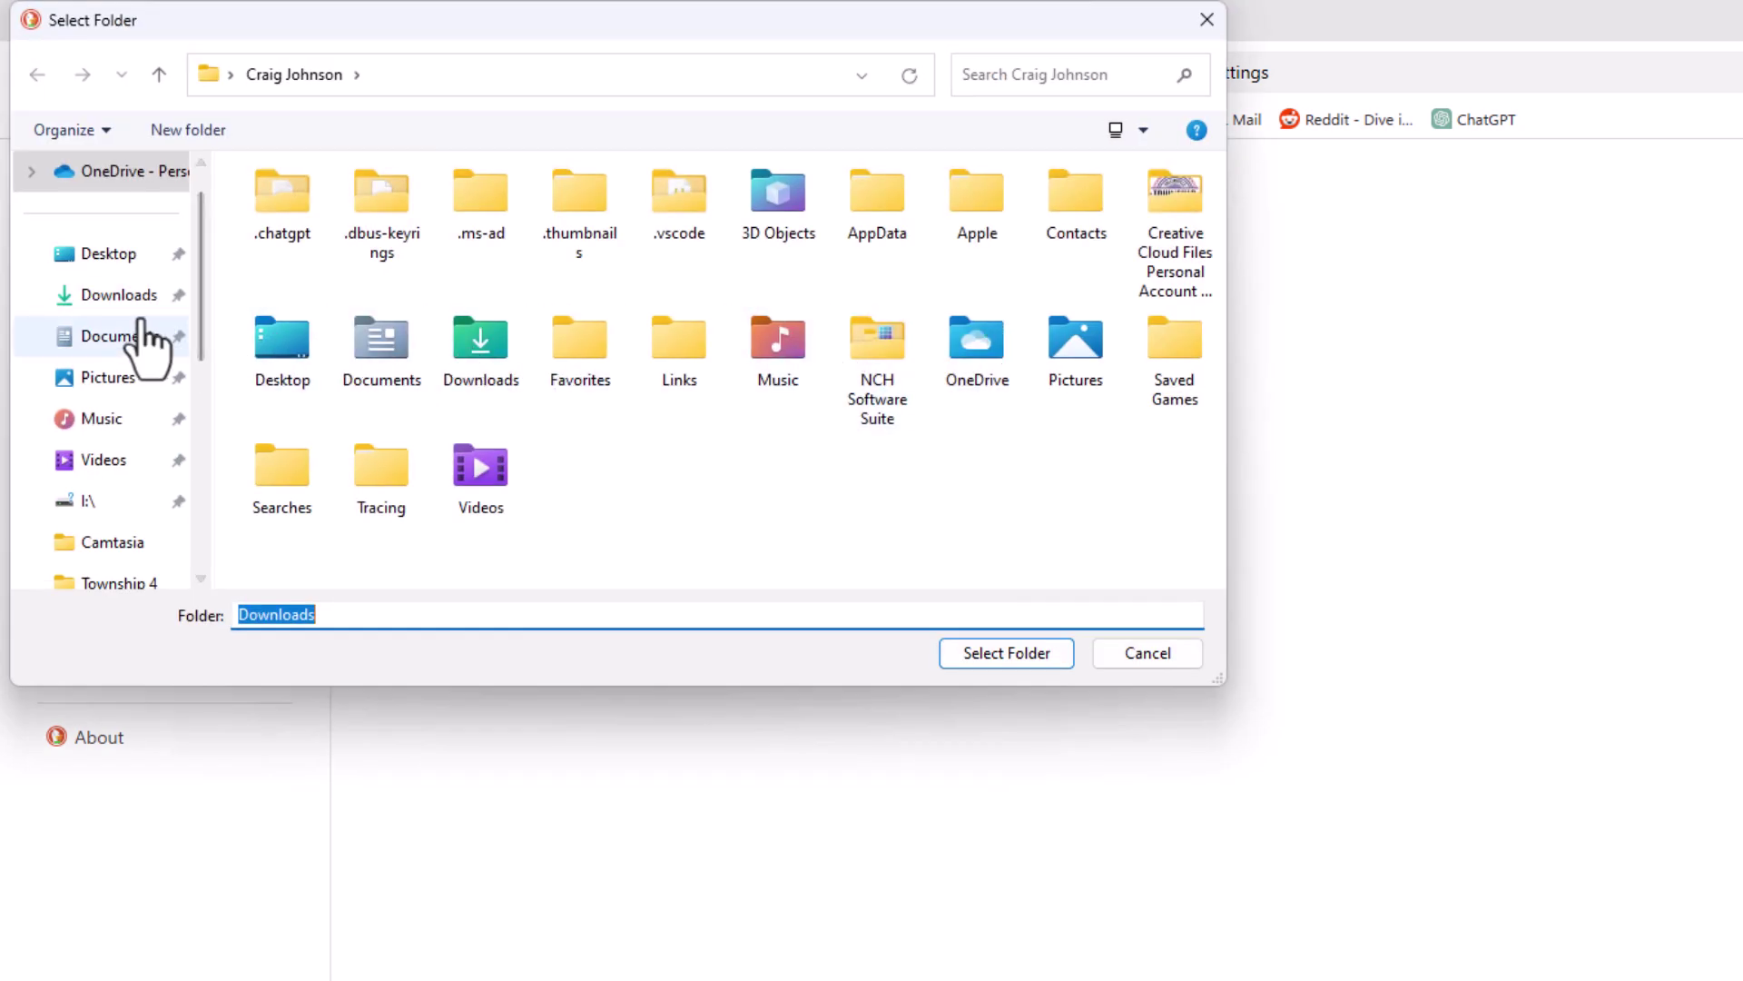
{"action": "left_click", "coordinate": [109, 254]}
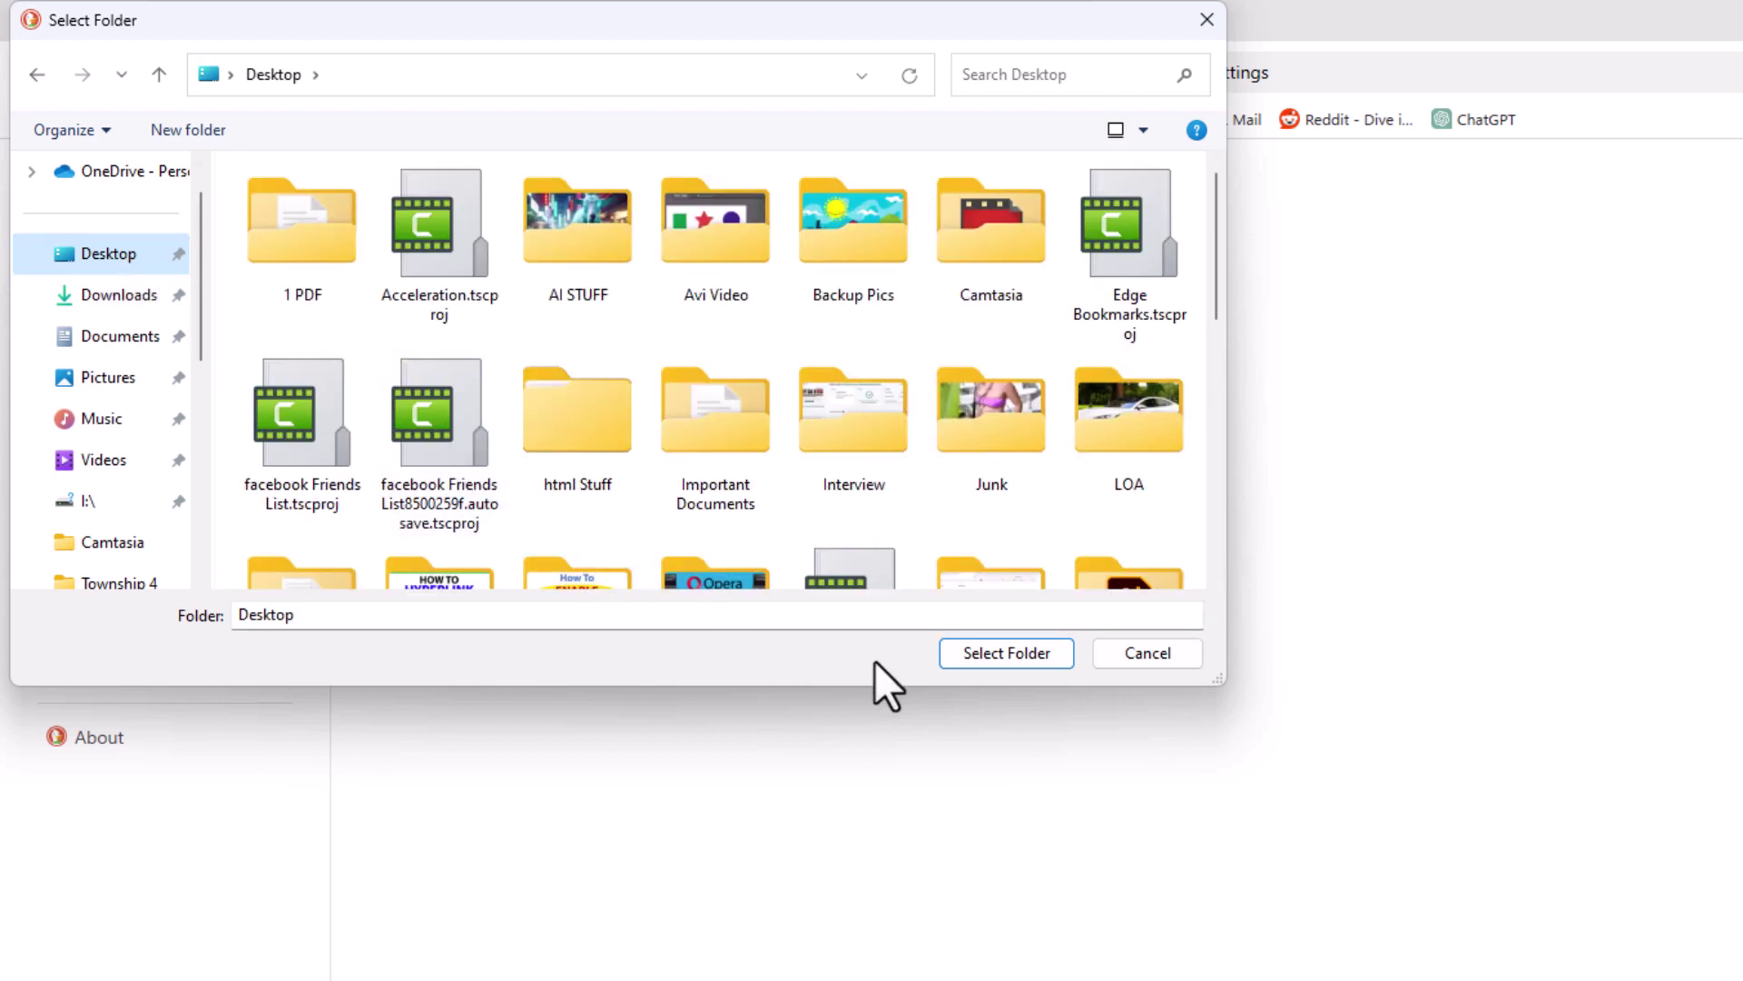
{"action": "left_click", "coordinate": [981, 653]}
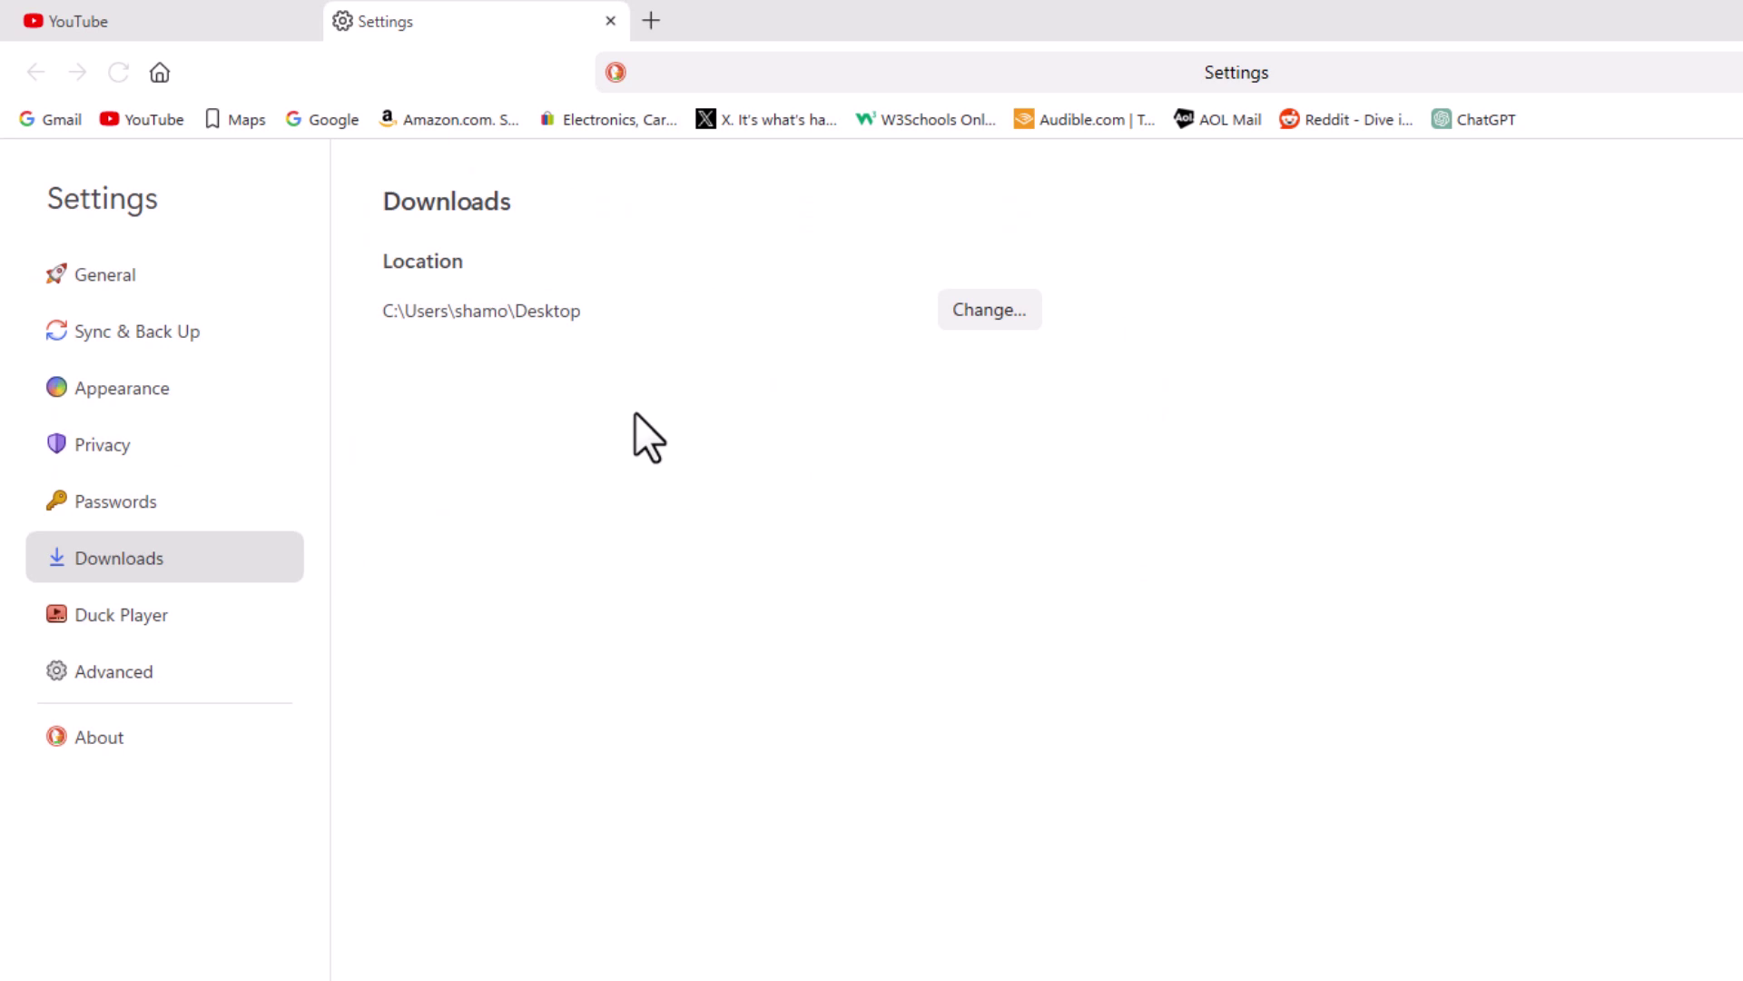